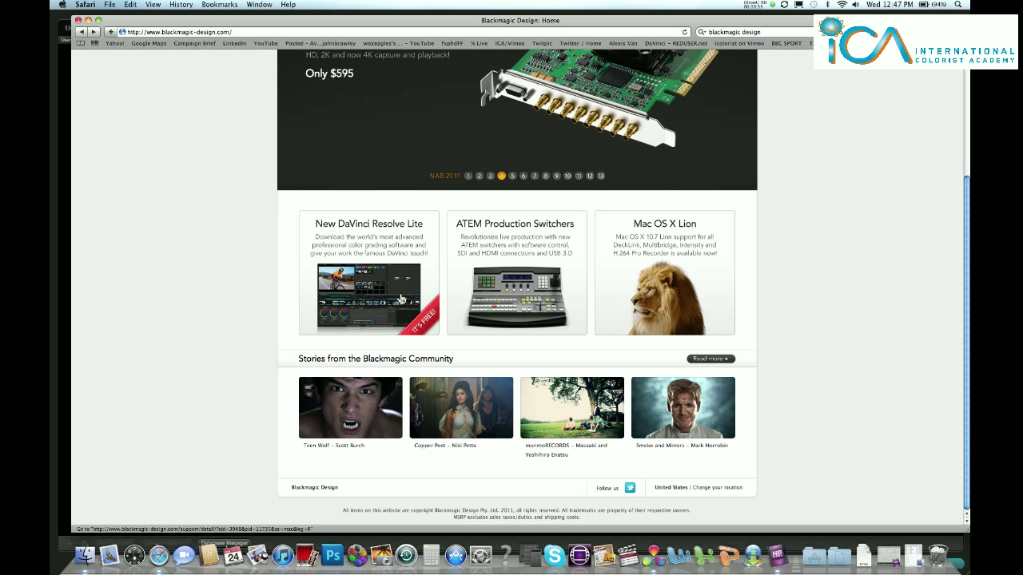
Open the Support Center page listing the DaVinci Resolve Lite Mac 8.0.1 download
left_click(401, 299)
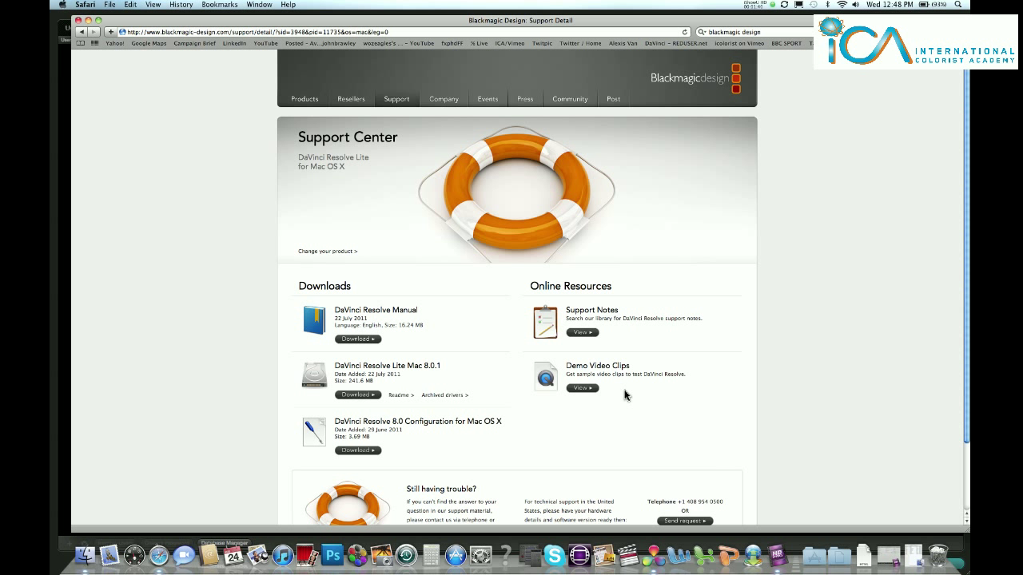
Launch DaVinci Resolve Lite from the Dock and log in as guest to load Default Project
left_click(652, 556)
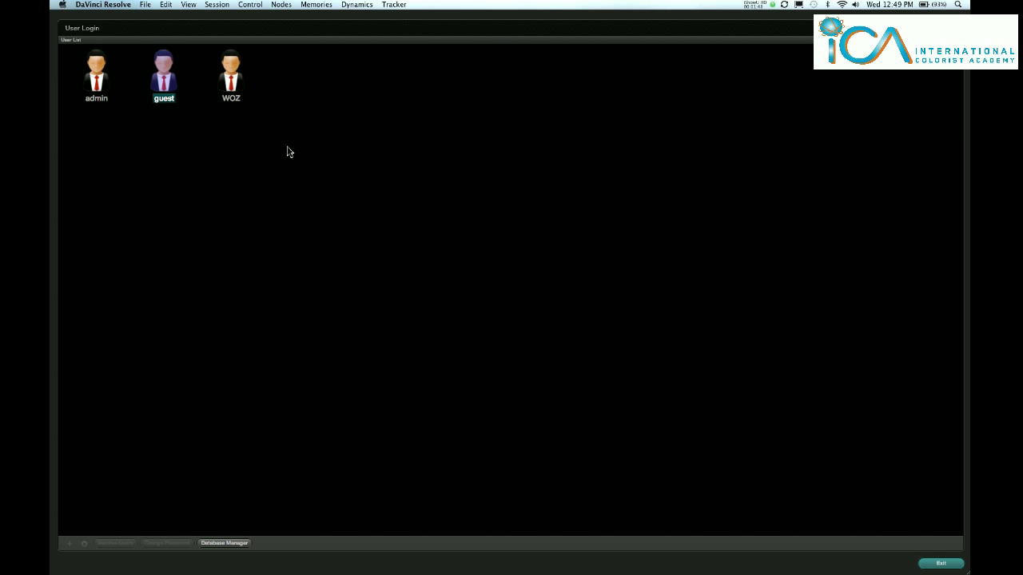
double_click(164, 80)
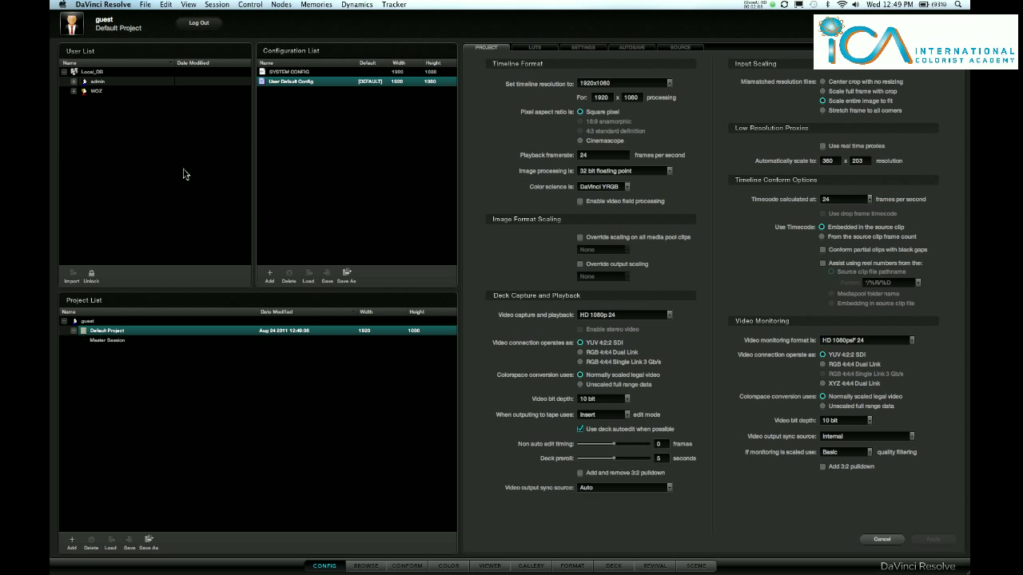
Open DaVinci Resolve Preferences to view the media storage volumes list
left_click(104, 5)
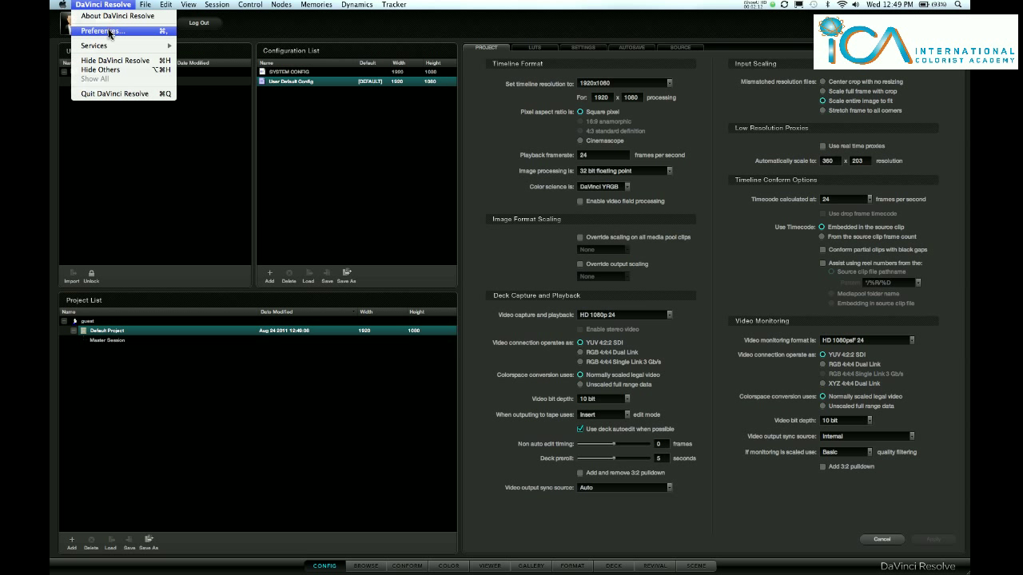
left_click(104, 32)
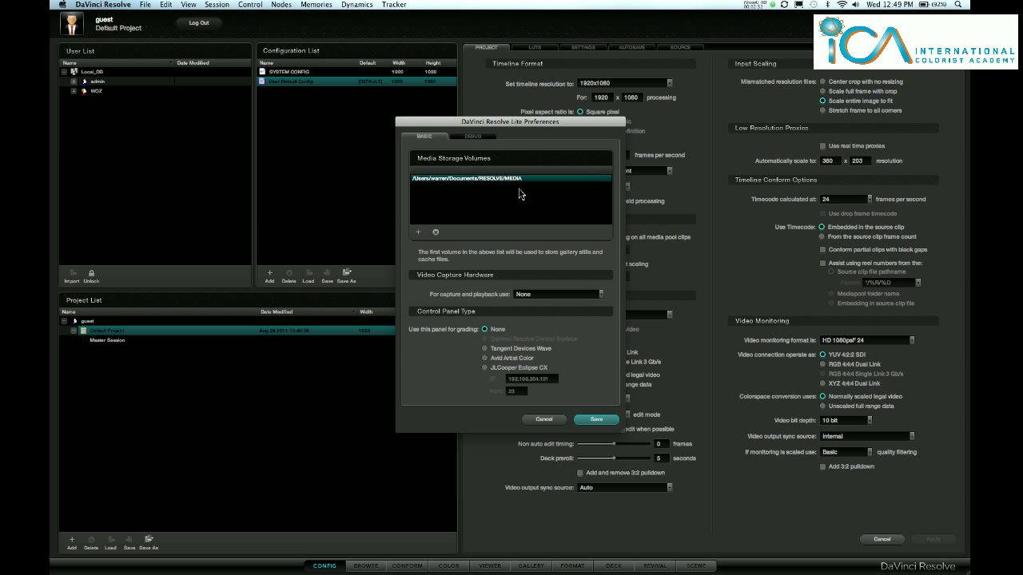
Add WOZ500 > MEDIA > ICA_MATERIAL as a new media storage volume
left_click(418, 234)
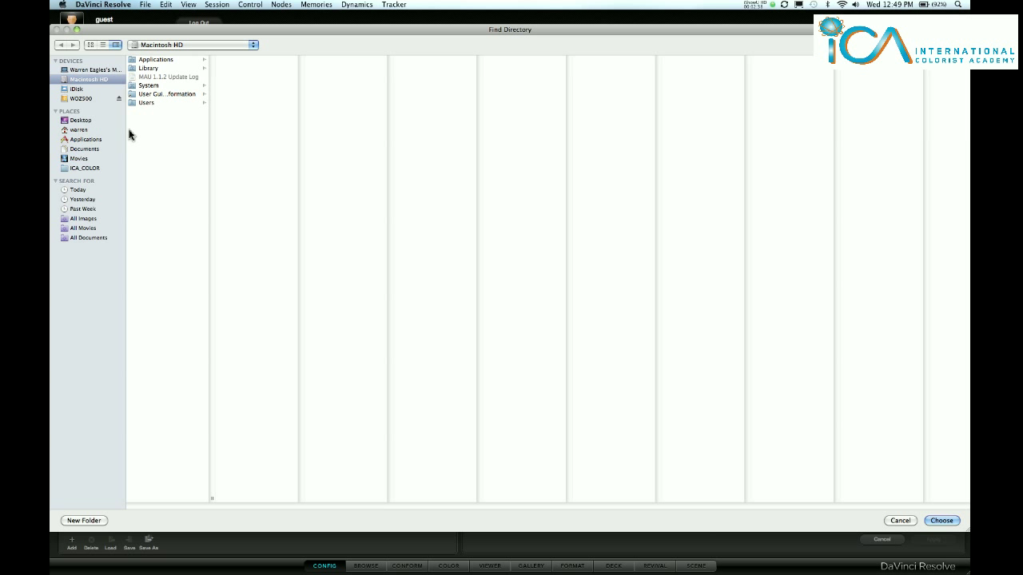
left_click(82, 99)
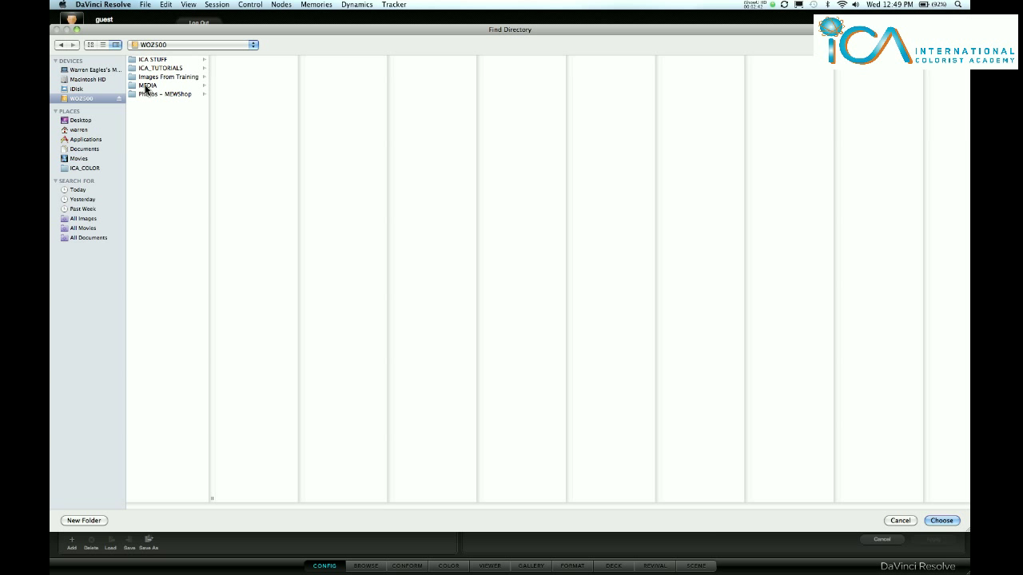
left_click(146, 86)
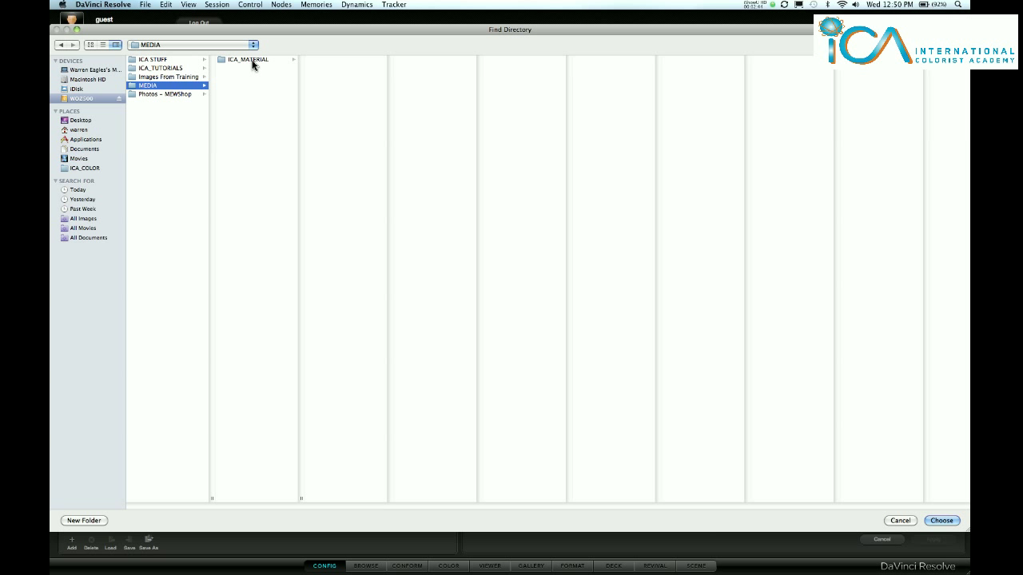
left_click(251, 62)
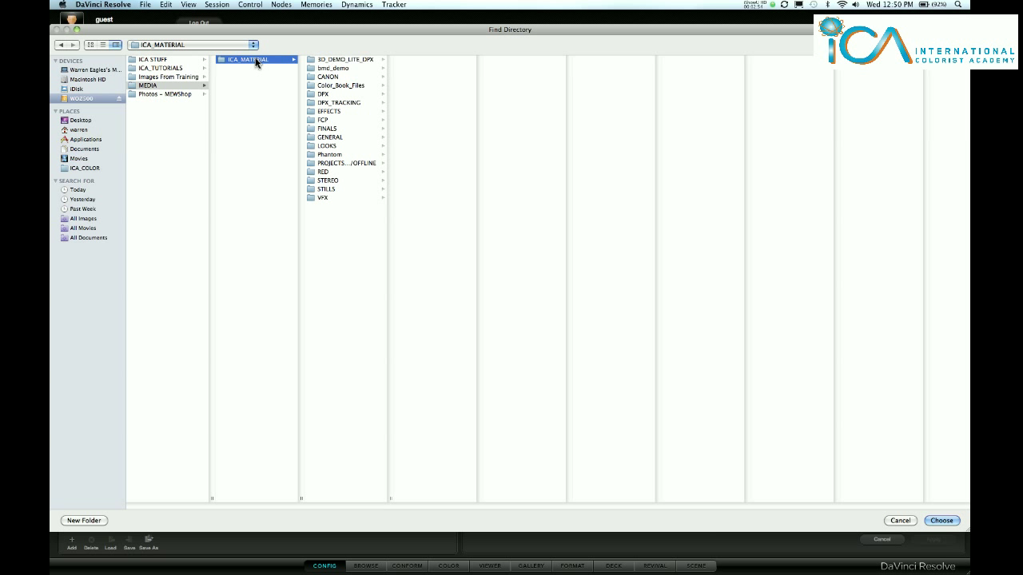
left_click(948, 522)
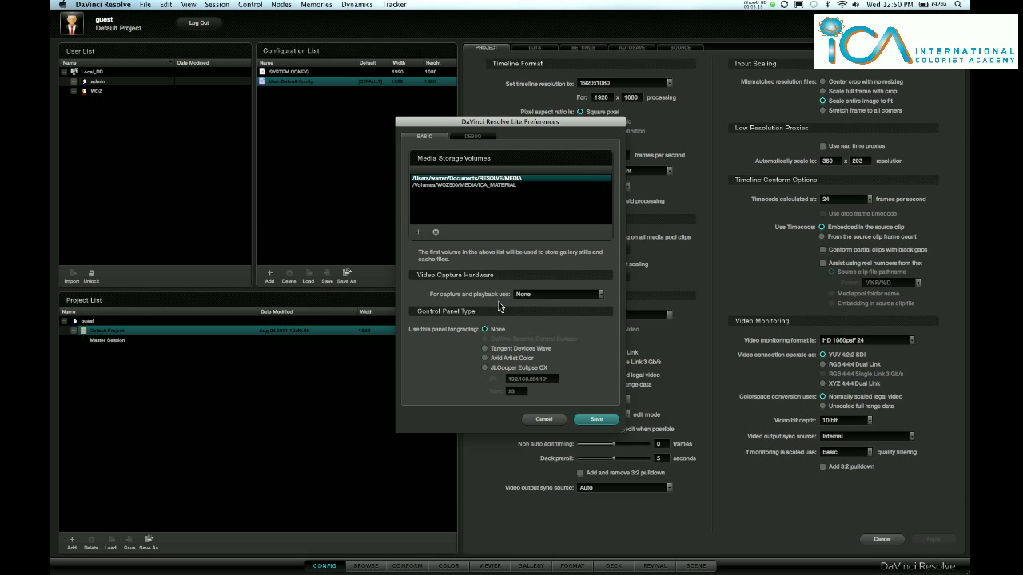
Save the preferences, quit and relaunch Resolve, and log back in as guest
left_click(596, 421)
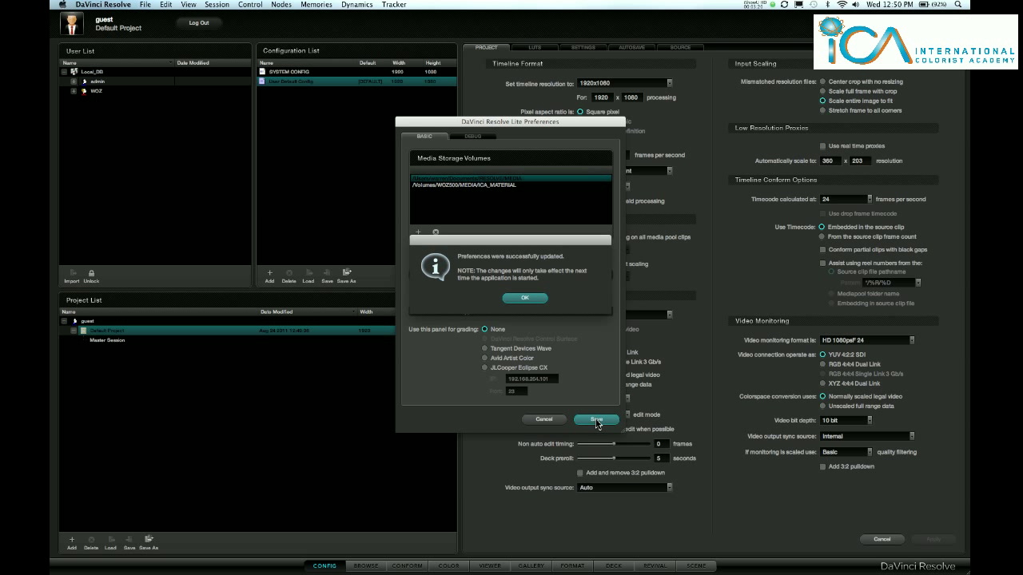
left_click(533, 300)
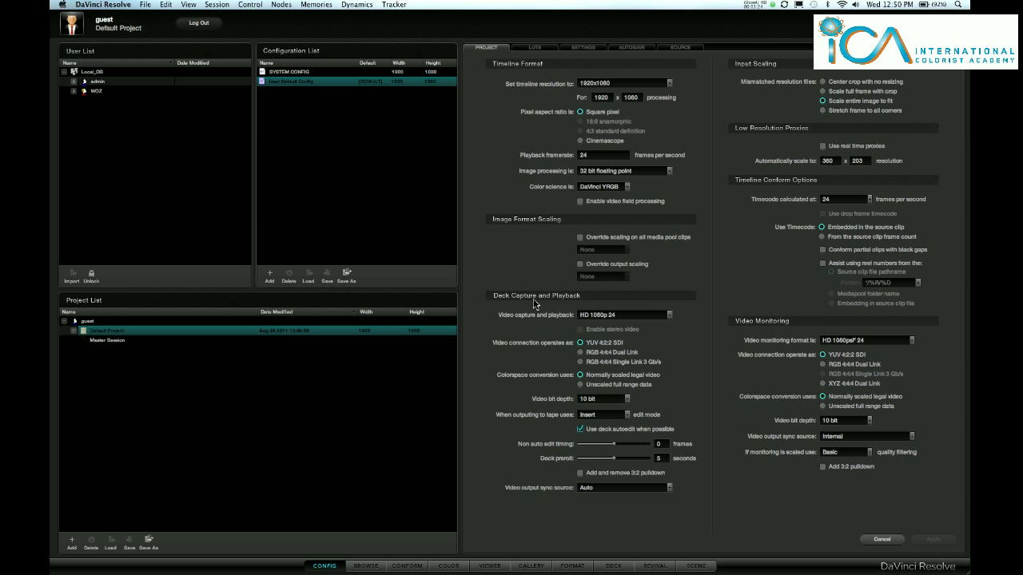
left_click(125, 5)
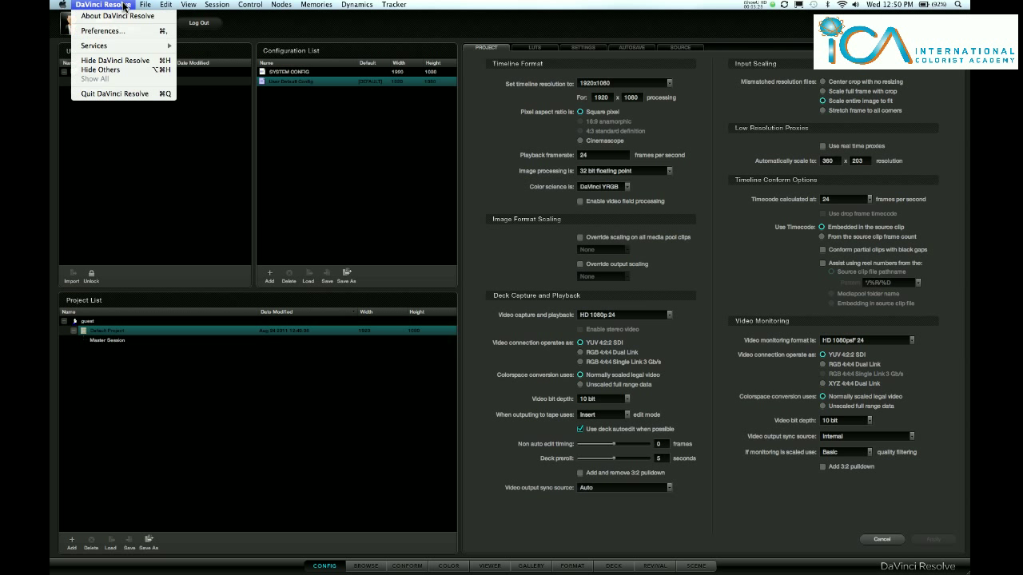
left_click(126, 93)
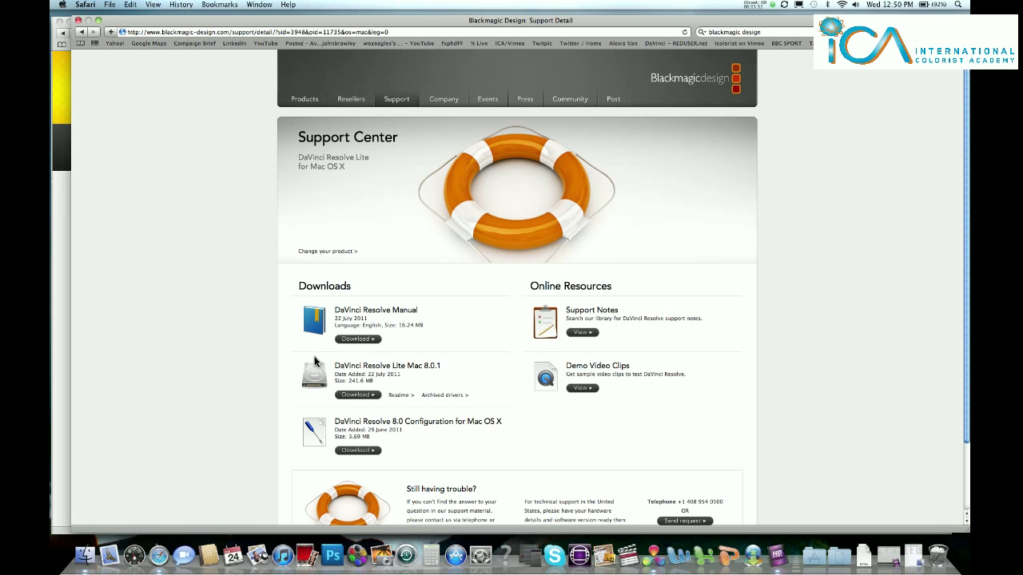
left_click(652, 555)
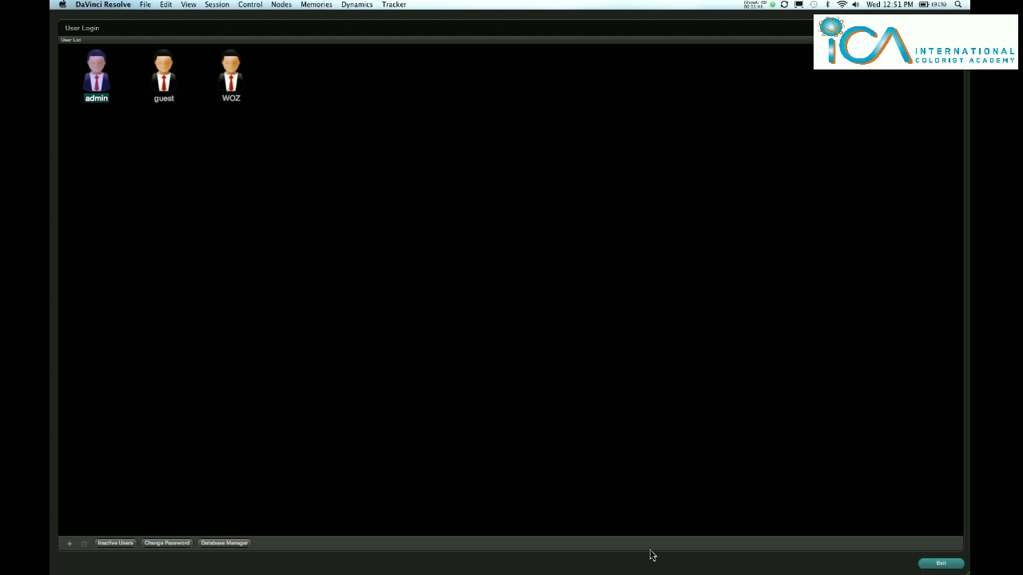
double_click(169, 86)
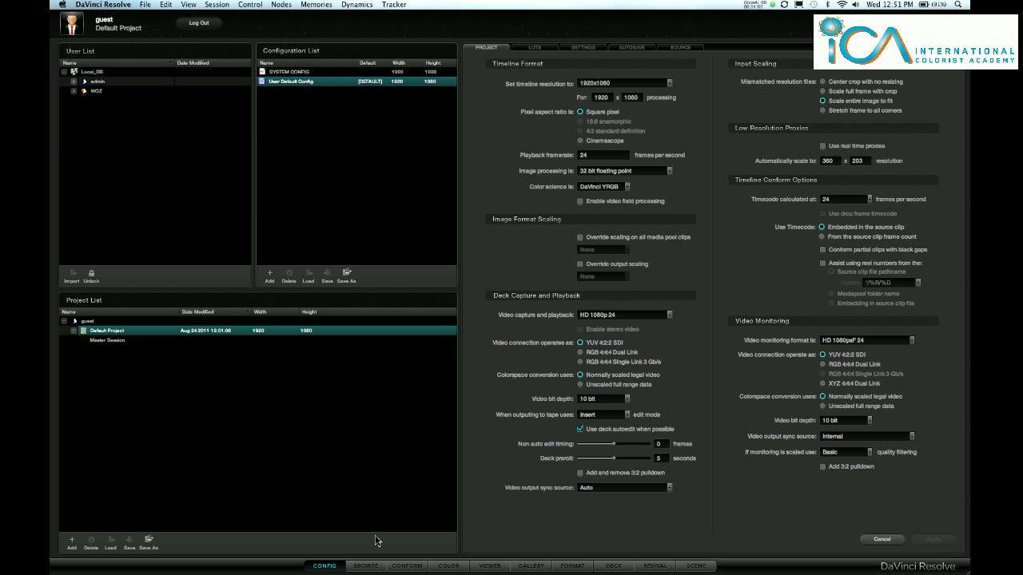
On the Browse page, open bmd_demo on the ICA_MATERIAL volume and preview Main Street.mov
left_click(366, 566)
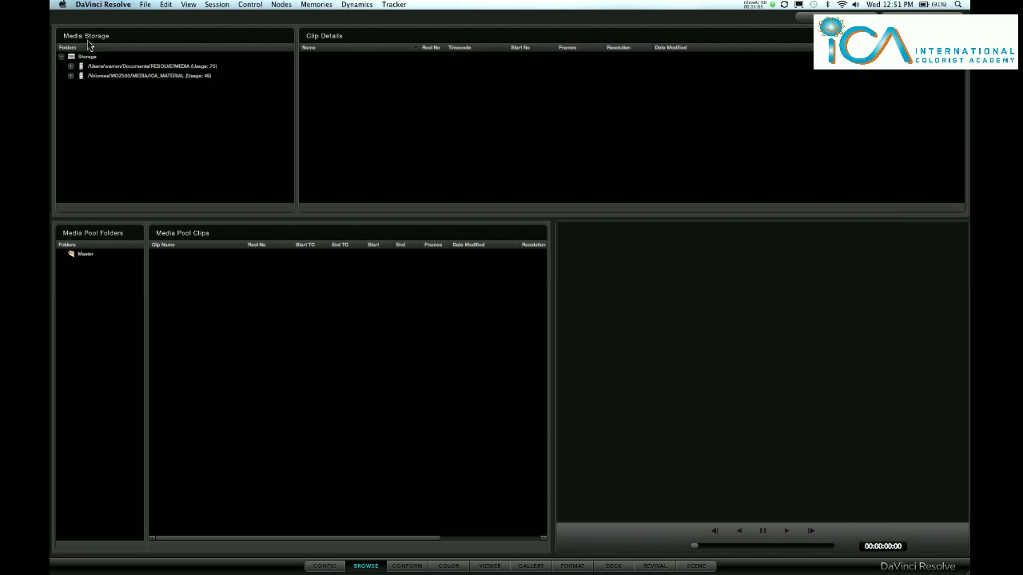
left_click(151, 67)
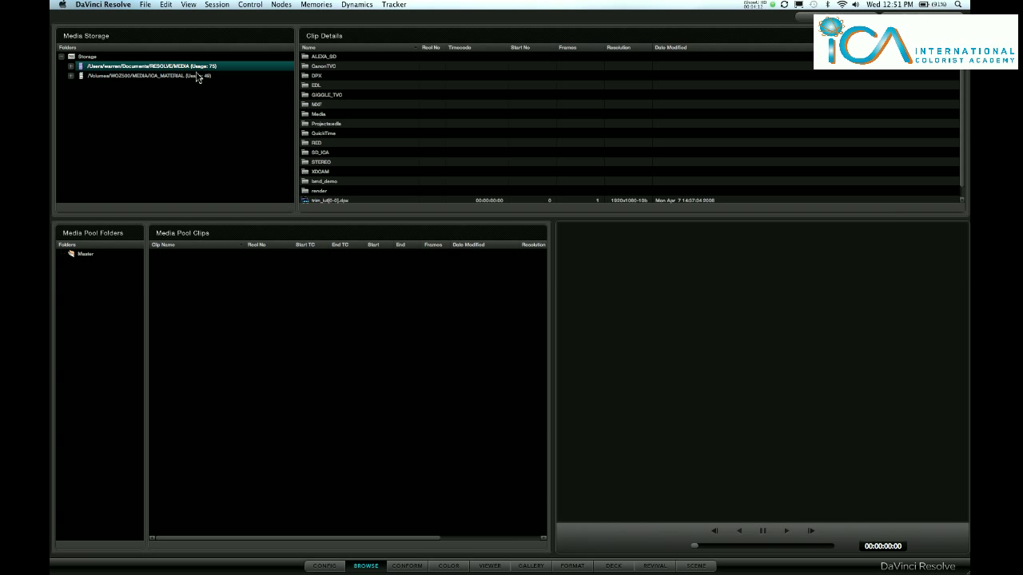
left_click(139, 78)
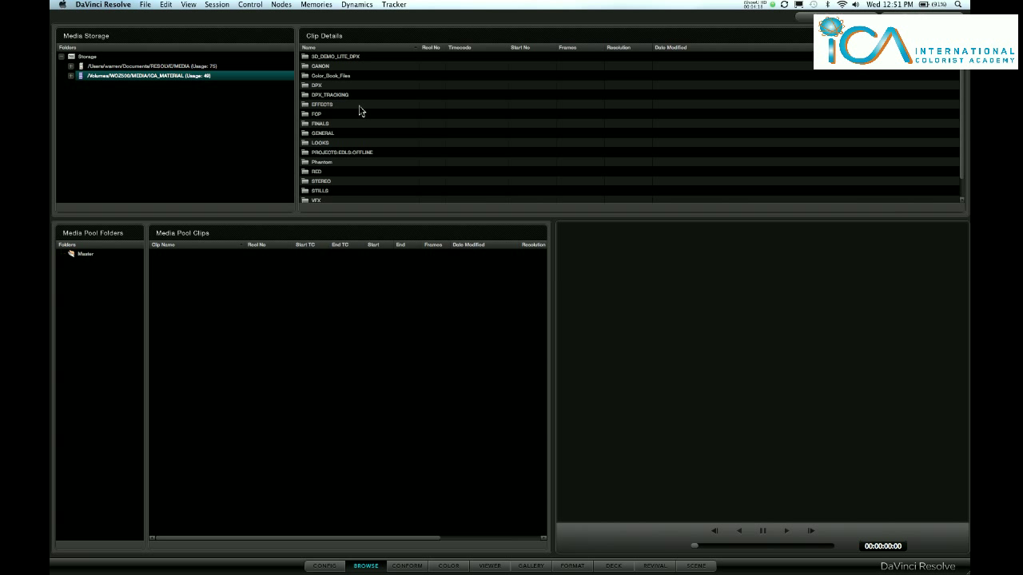
scroll(360, 111, "down", 1)
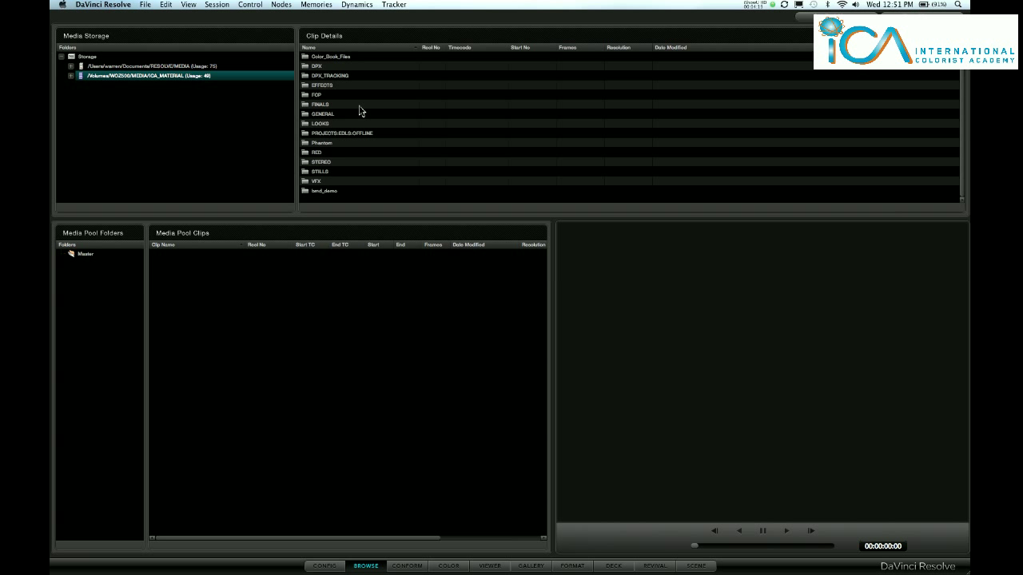
double_click(334, 194)
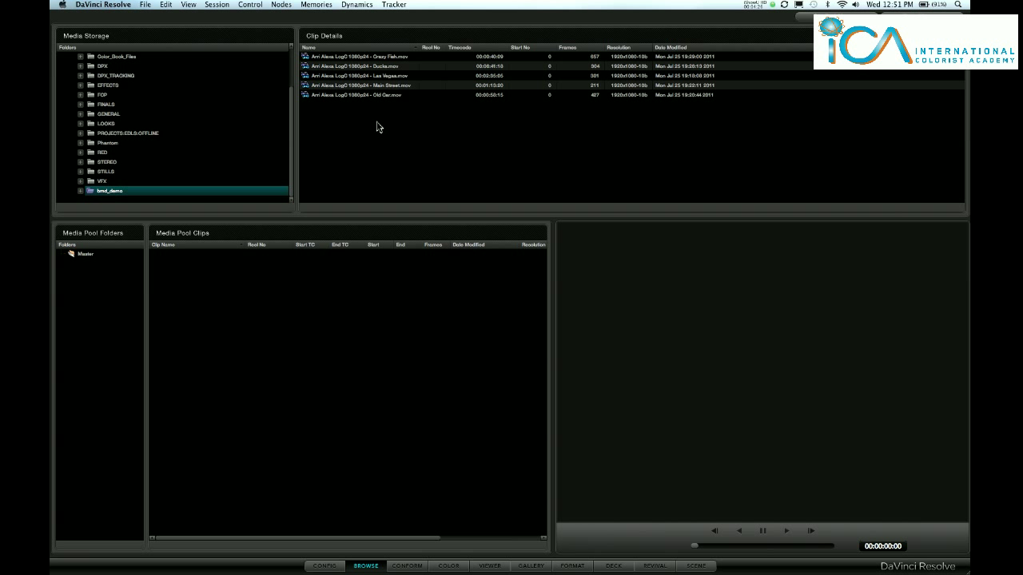
left_click(362, 85)
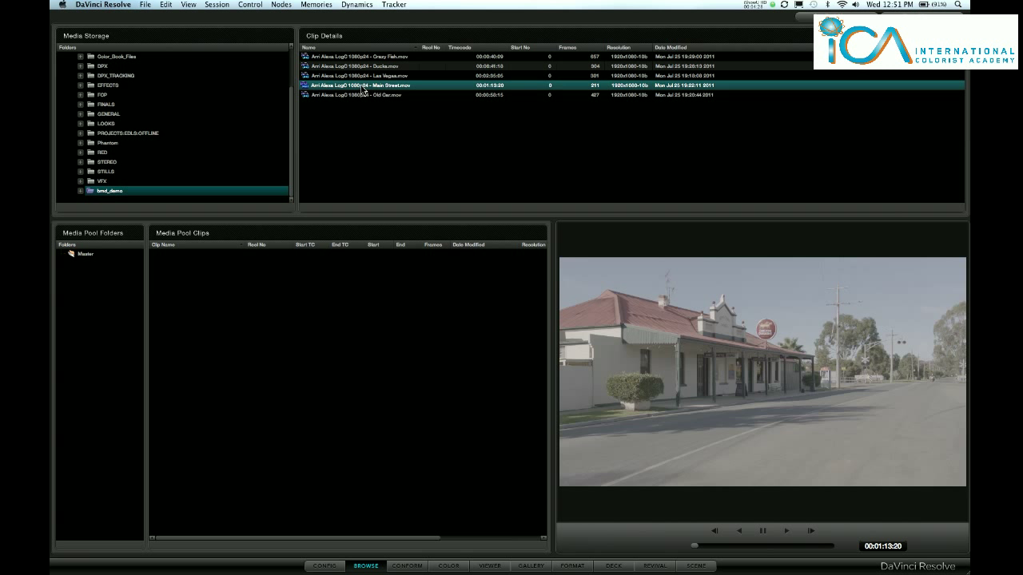
Add the bmd_demo folder to the Media Pool, then preview the ducks, Las Vegas, Main Street and Crazy Fish clips
right_click(111, 197)
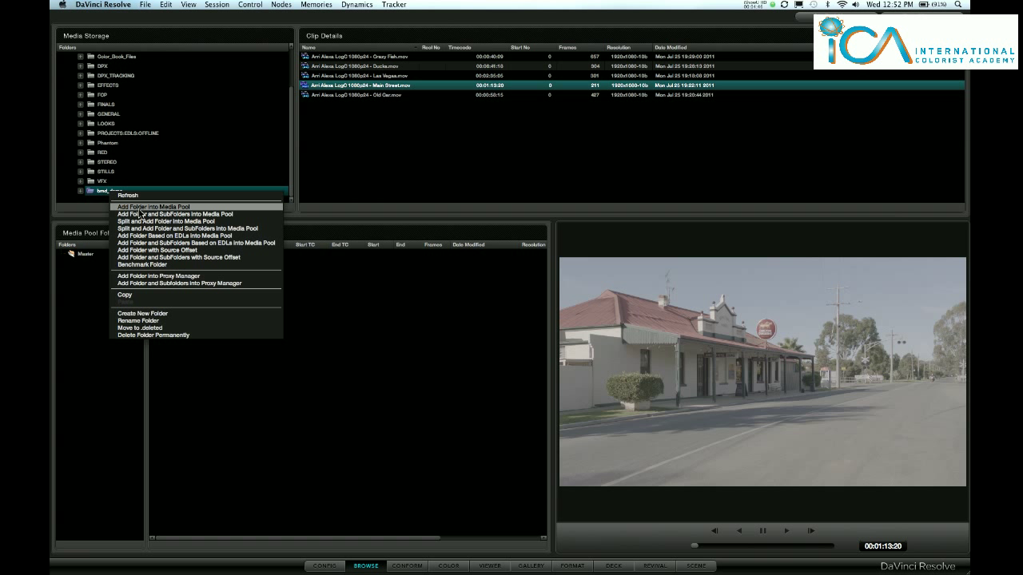
left_click(140, 208)
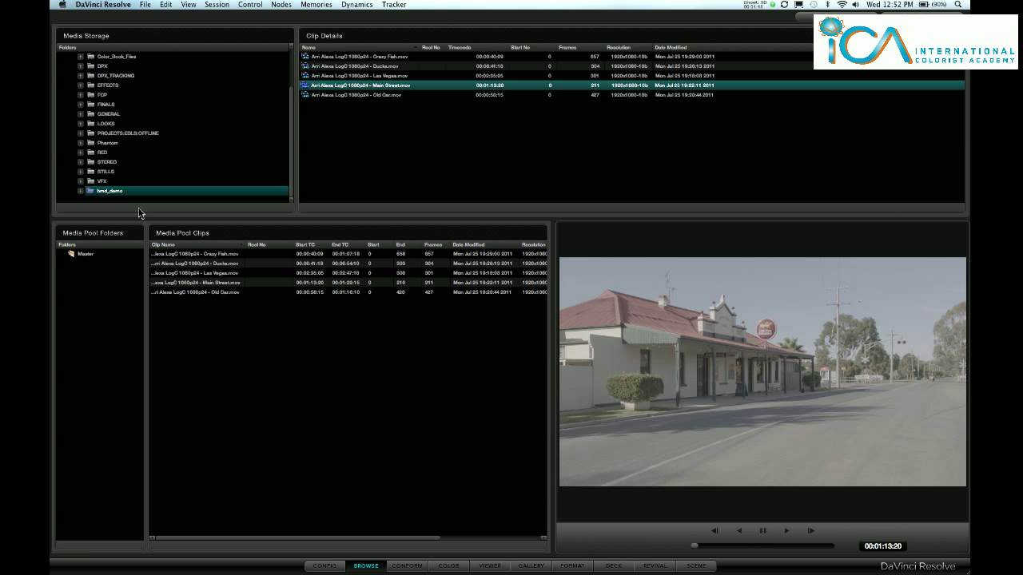
left_click(227, 264)
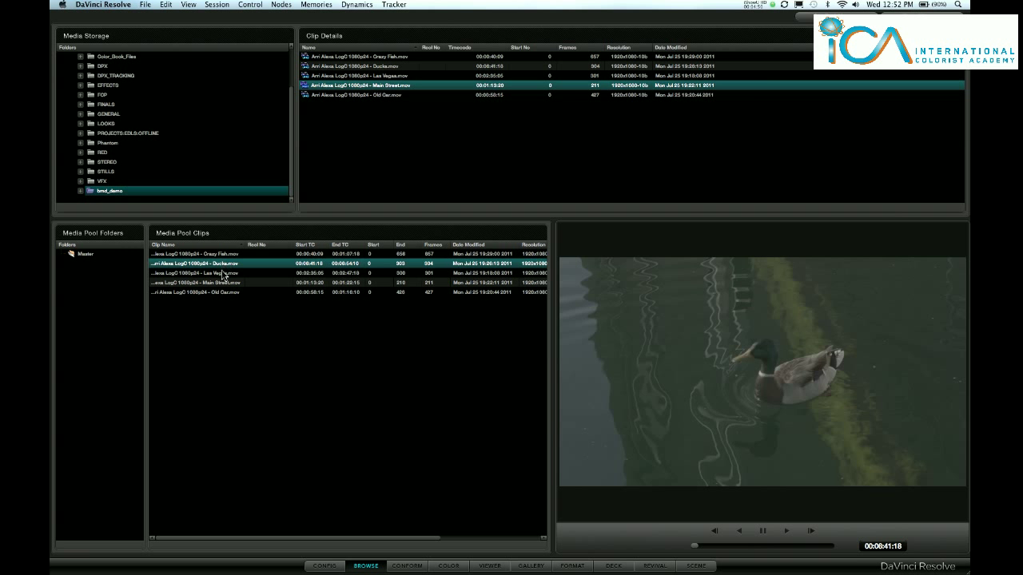
left_click(225, 273)
left_click(225, 284)
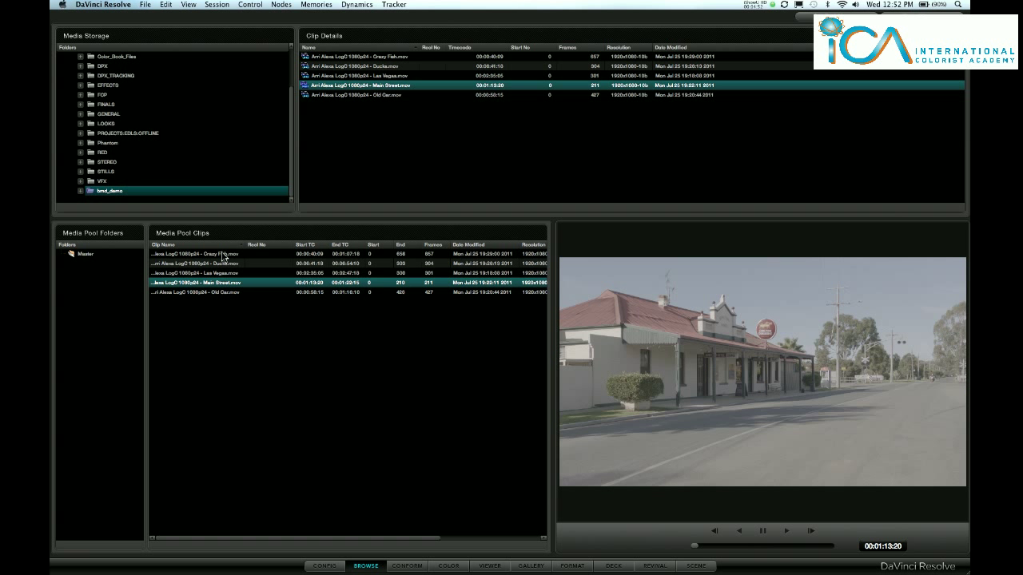
left_click(224, 255)
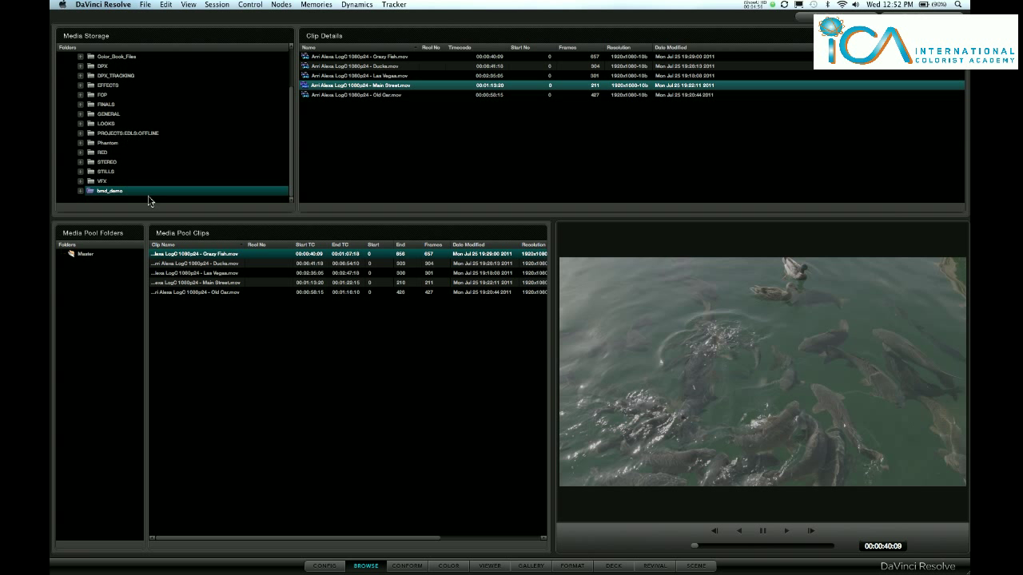
left_click(183, 266)
left_click(187, 284)
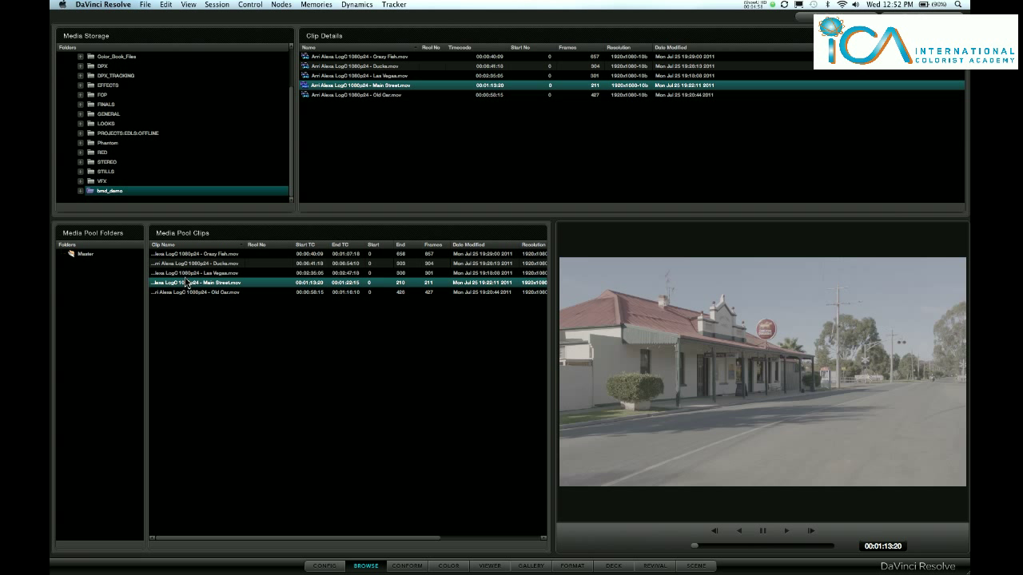
On the Conform page, create a new Master Session starting at 01:00:00:00
left_click(407, 566)
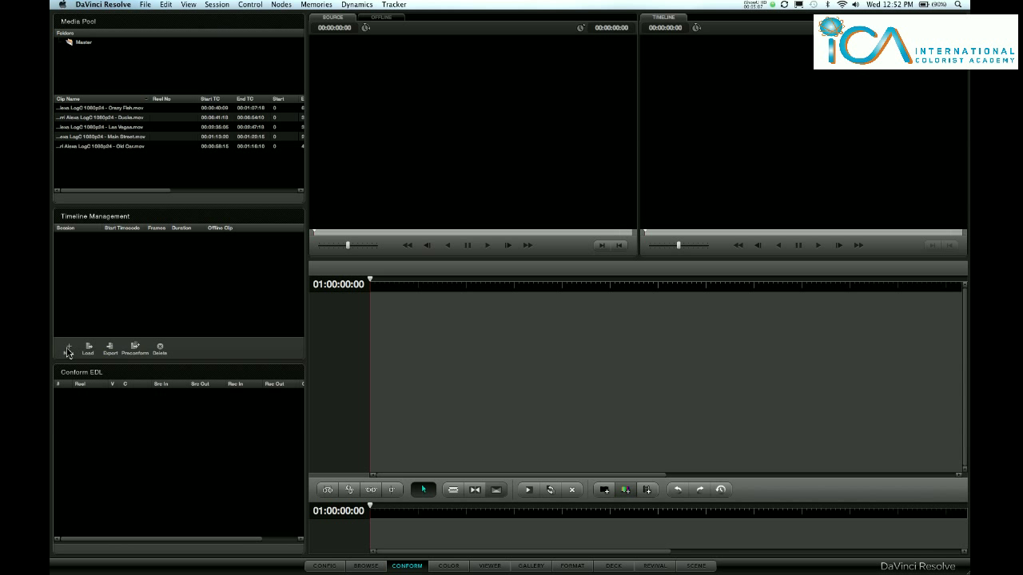
left_click(68, 352)
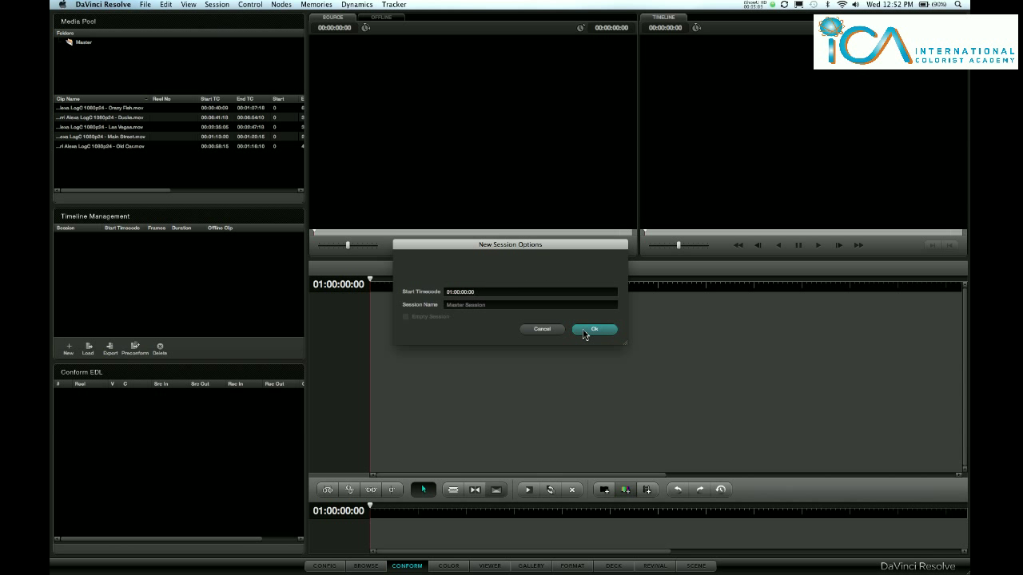
left_click(588, 332)
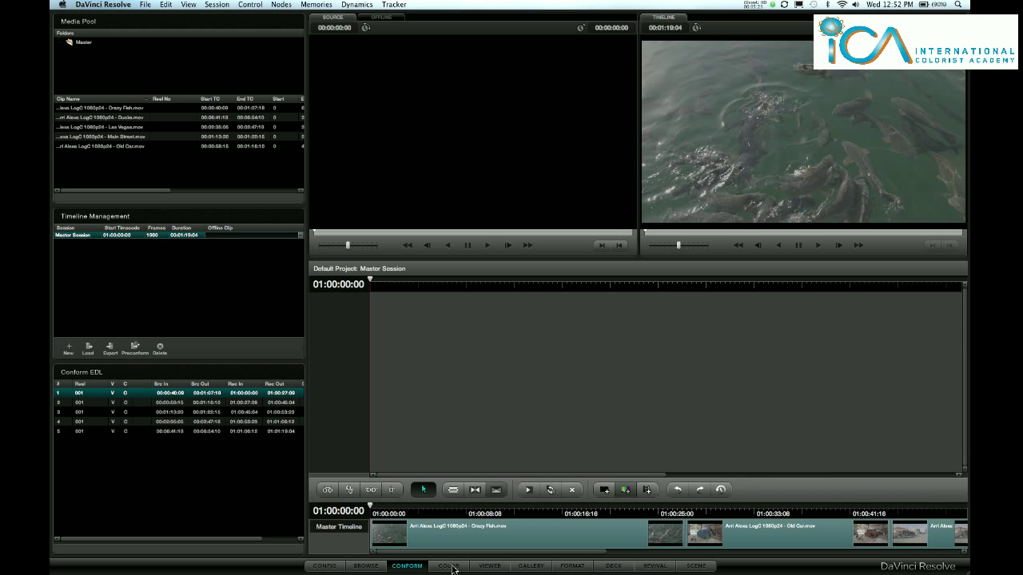
On the Color page, select clip 03, the street shot, and show the color wheels
left_click(453, 568)
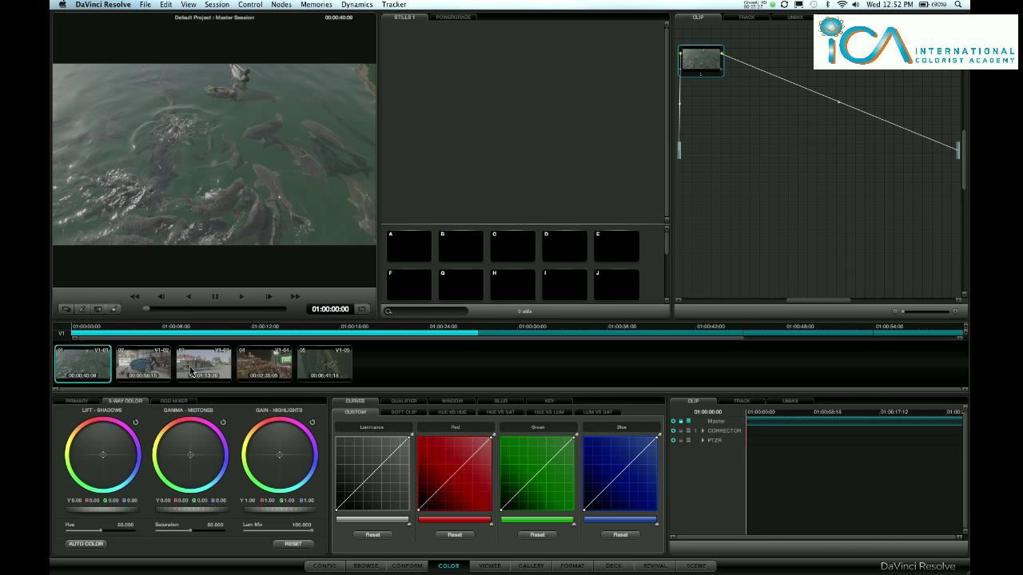
left_click(152, 362)
left_click(199, 368)
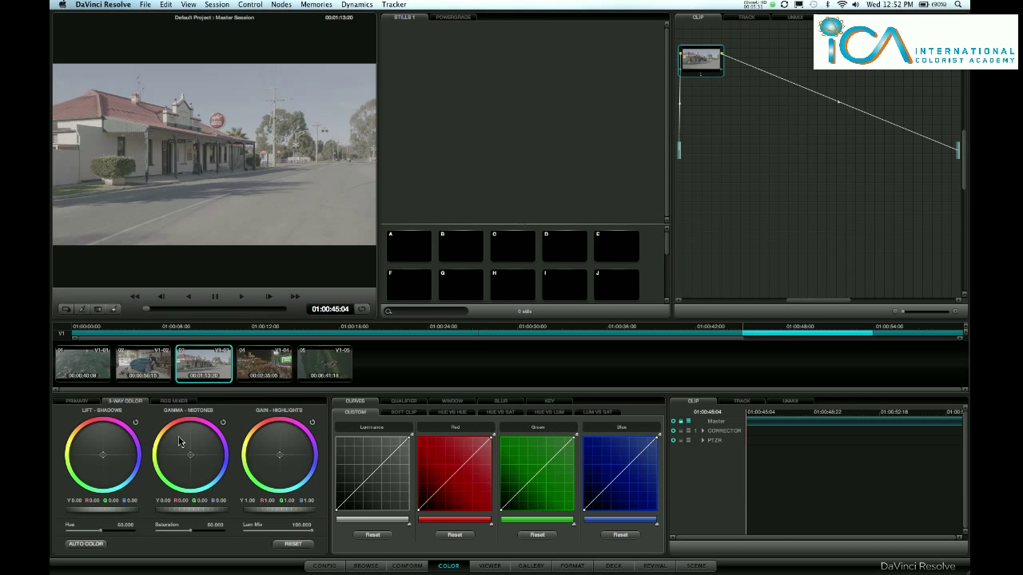
left_click(83, 402)
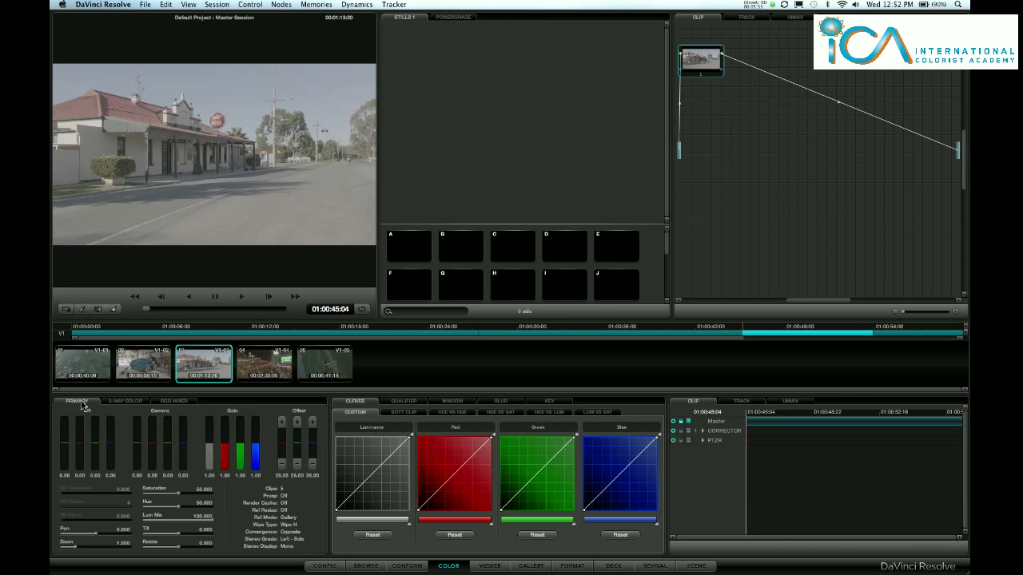
left_click(121, 403)
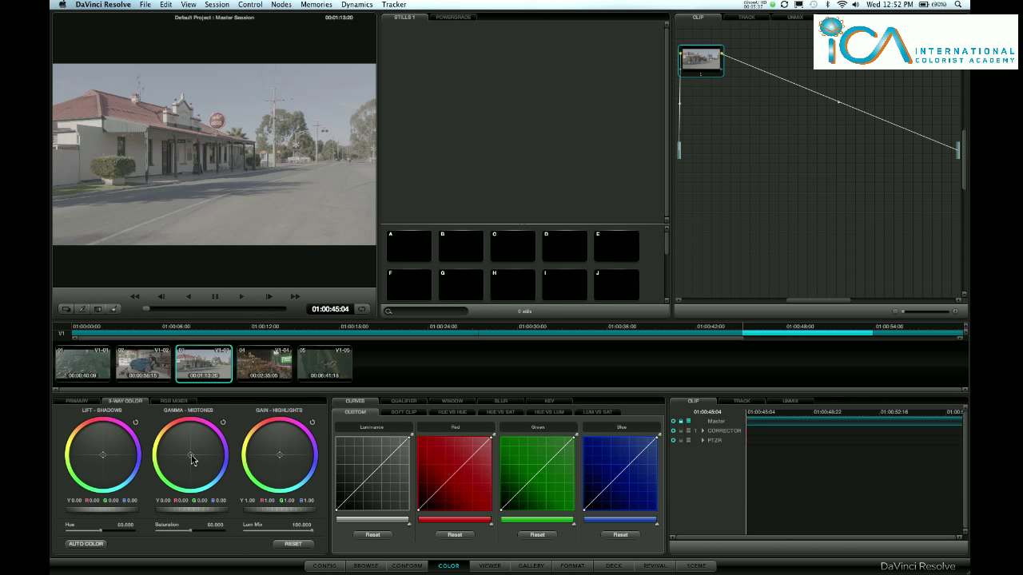
Warm the midtones slightly and push Gain toward red (R 0.87, G 1.01, B 0.86)
mouse_move(192, 460)
left_mouse_down()
mouse_move(169, 351)
mouse_move(212, 570)
mouse_move(186, 406)
mouse_move(184, 463)
left_mouse_up()
mouse_move(281, 459)
left_mouse_down()
mouse_move(285, 376)
mouse_move(287, 514)
mouse_move(272, 464)
left_mouse_up()
left_click(116, 5)
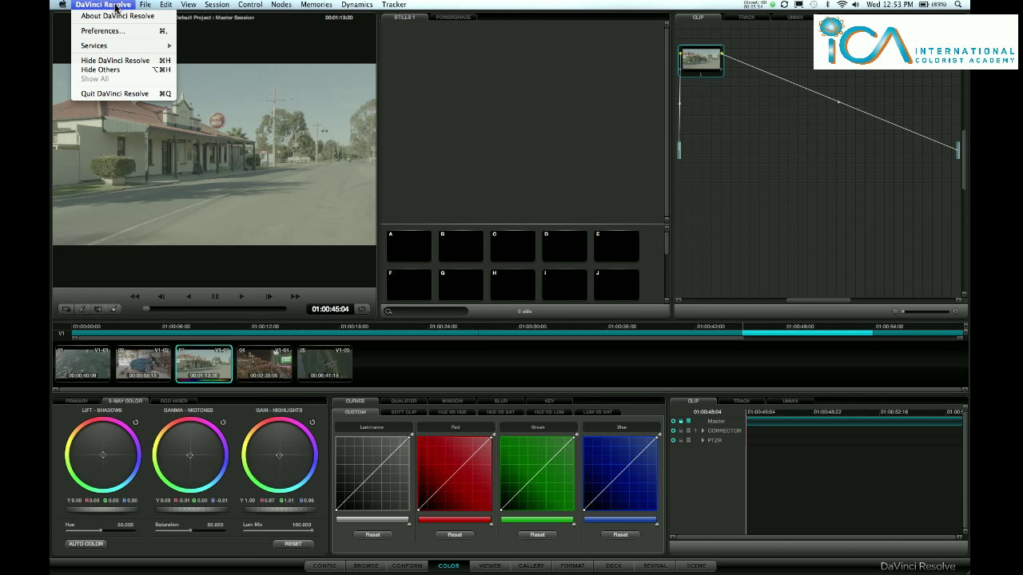
Hide Resolve, close the Blackmagic window, and view the ICA blog's Resolve V8 online classes post
left_click(124, 61)
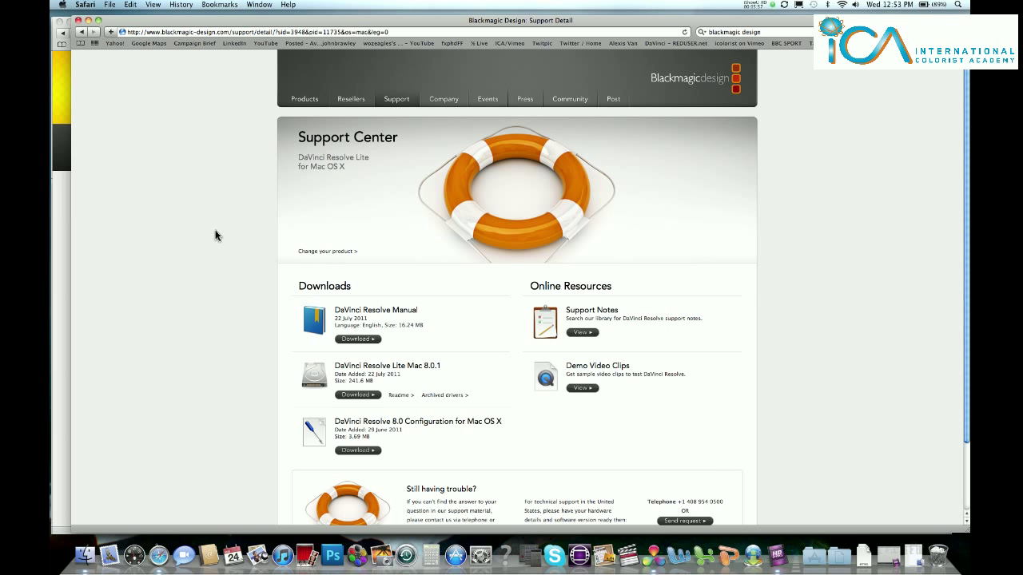
left_click(79, 20)
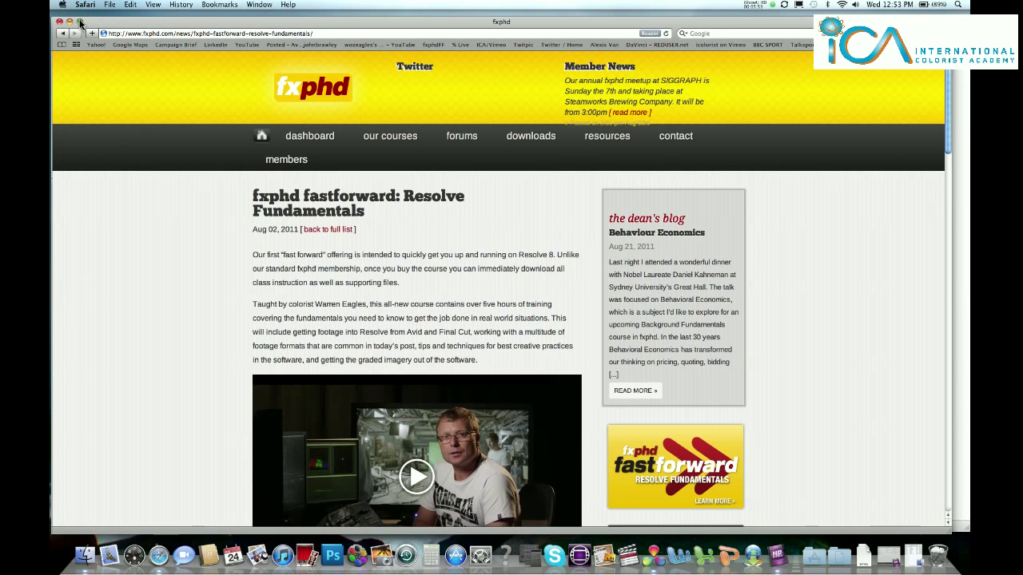
mouse_move(50, 572)
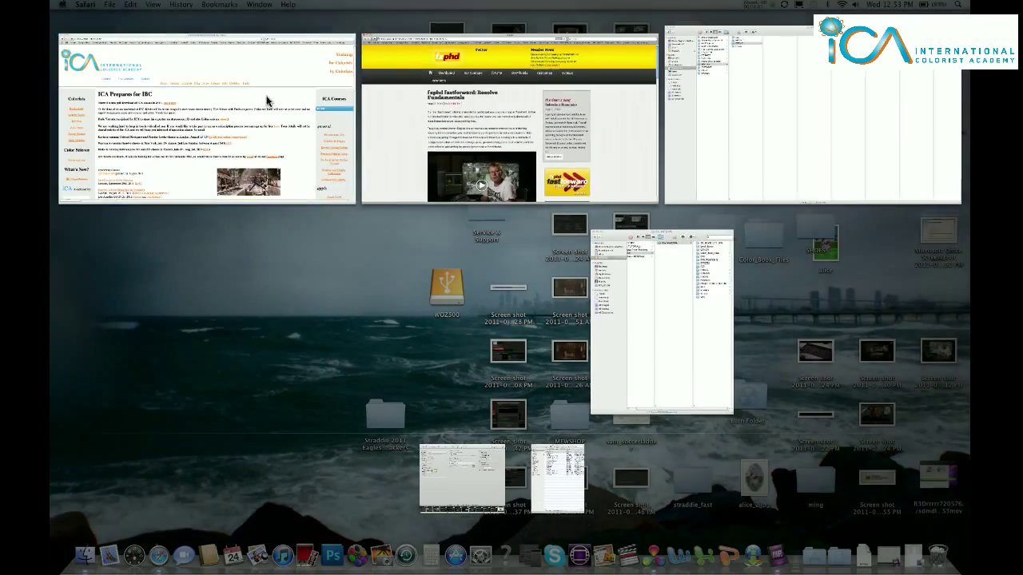
left_click(267, 101)
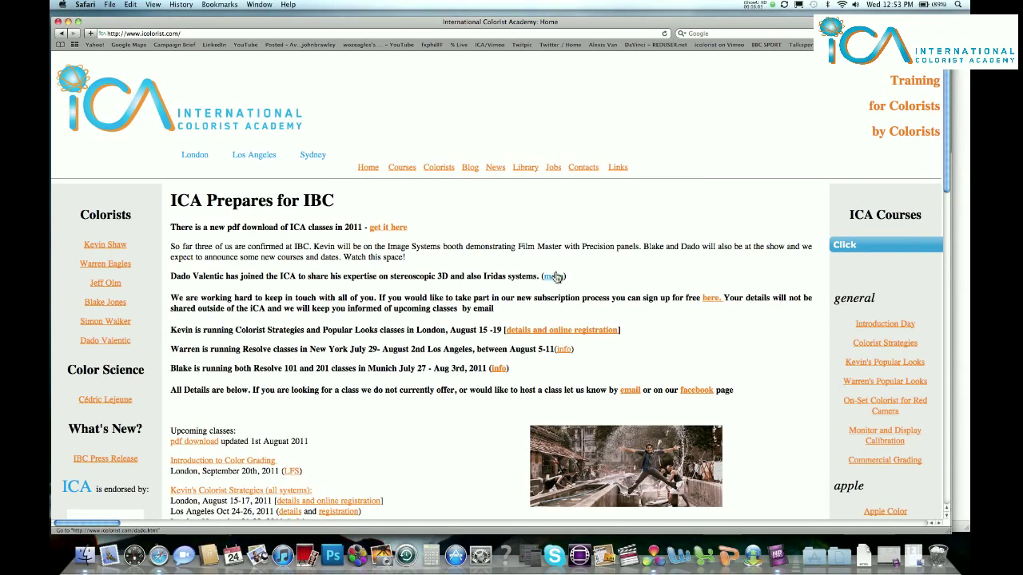
scroll(474, 342, "down", 6)
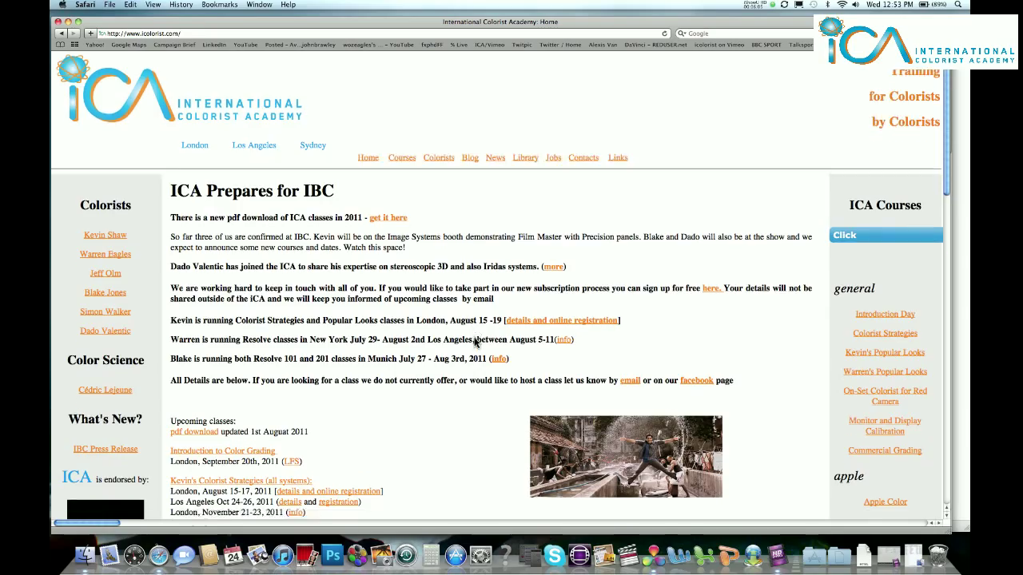
scroll(474, 342, "down", 5)
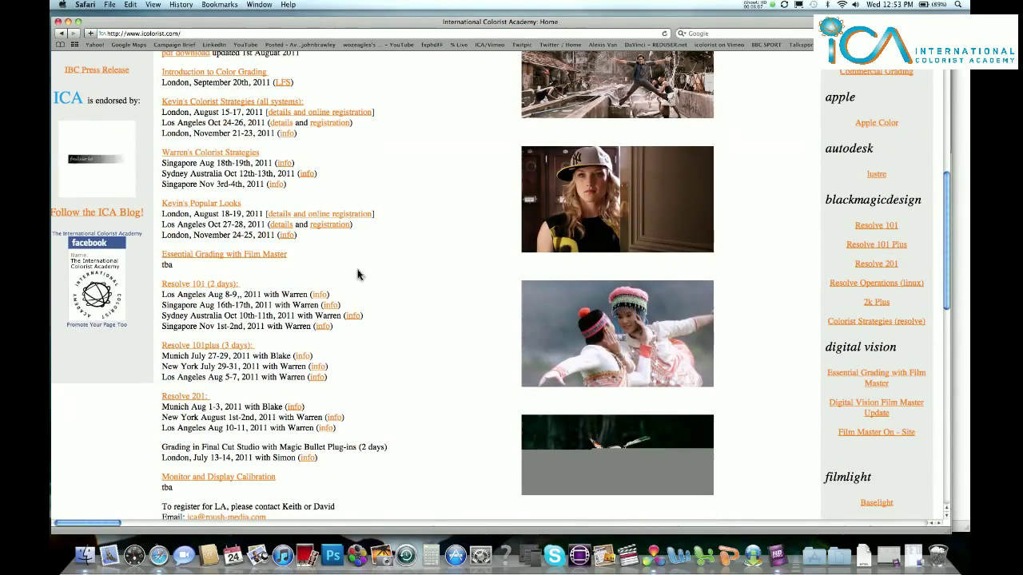
scroll(344, 353, "up", 8)
scroll(344, 353, "up", 3)
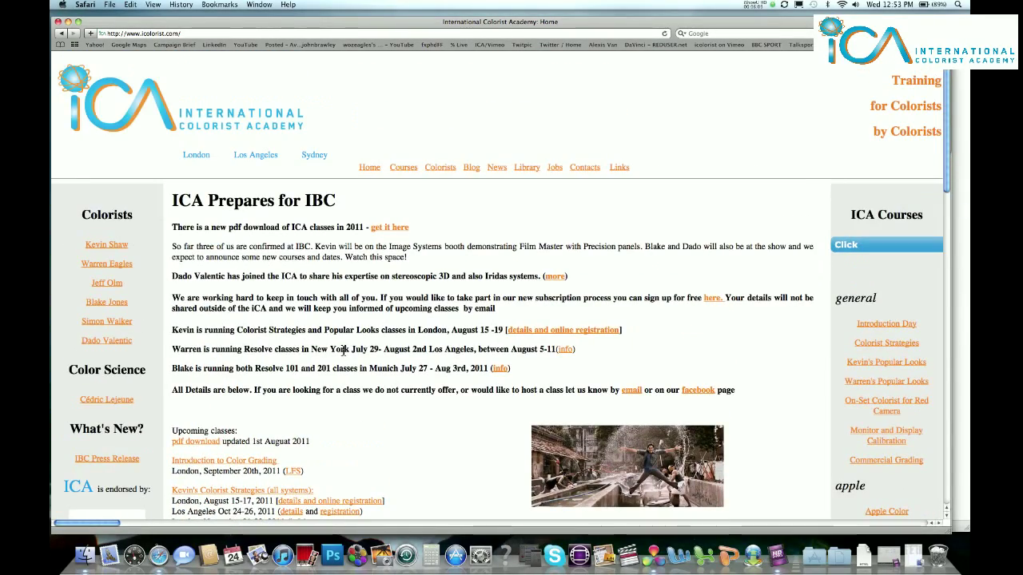
Open the ICA Blog, then its 'Grading Michael Jackson' concert-tour post from July 2011
left_click(472, 172)
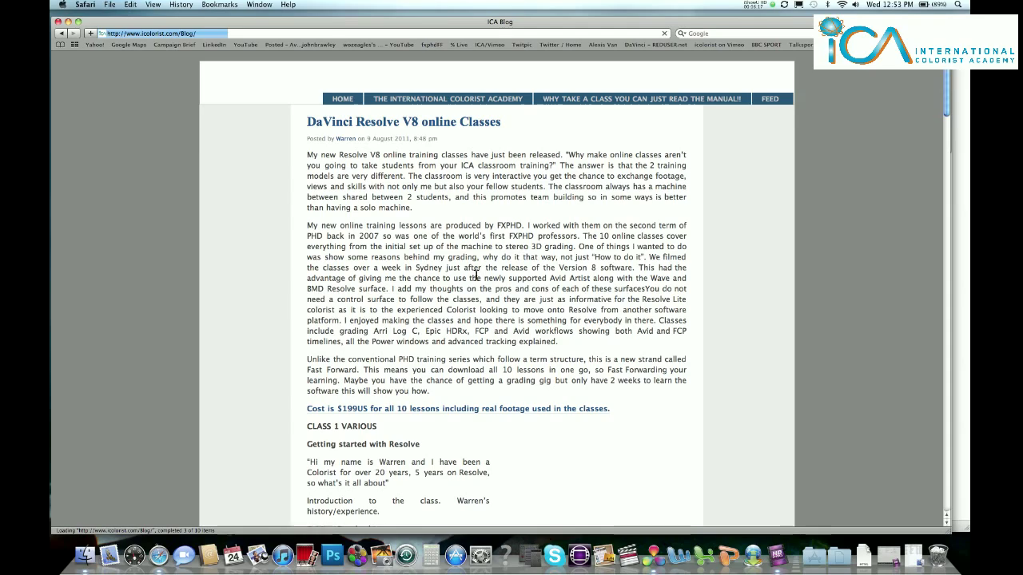
scroll(477, 277, "down", 3)
scroll(360, 240, "up", 3)
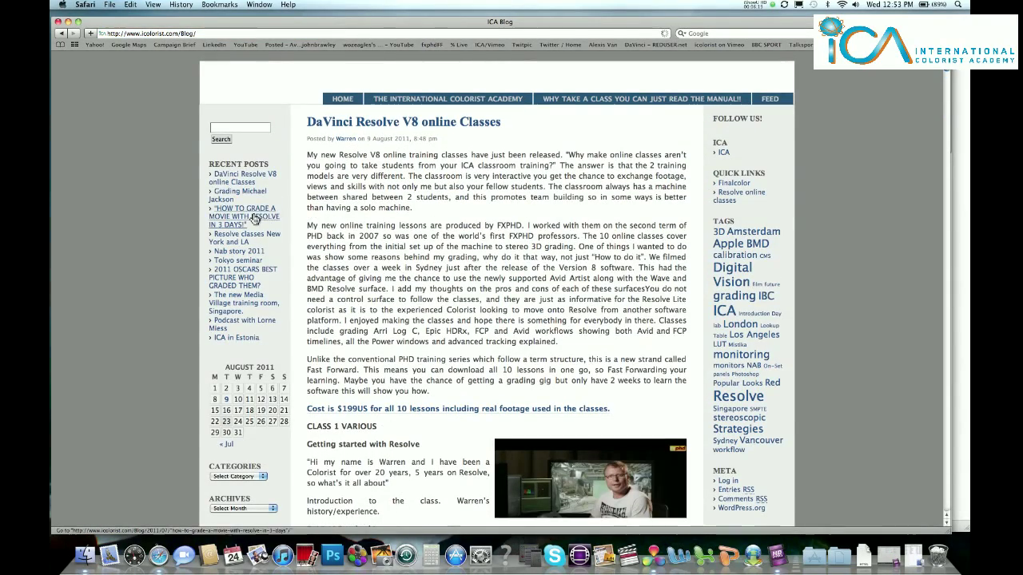
left_click(249, 197)
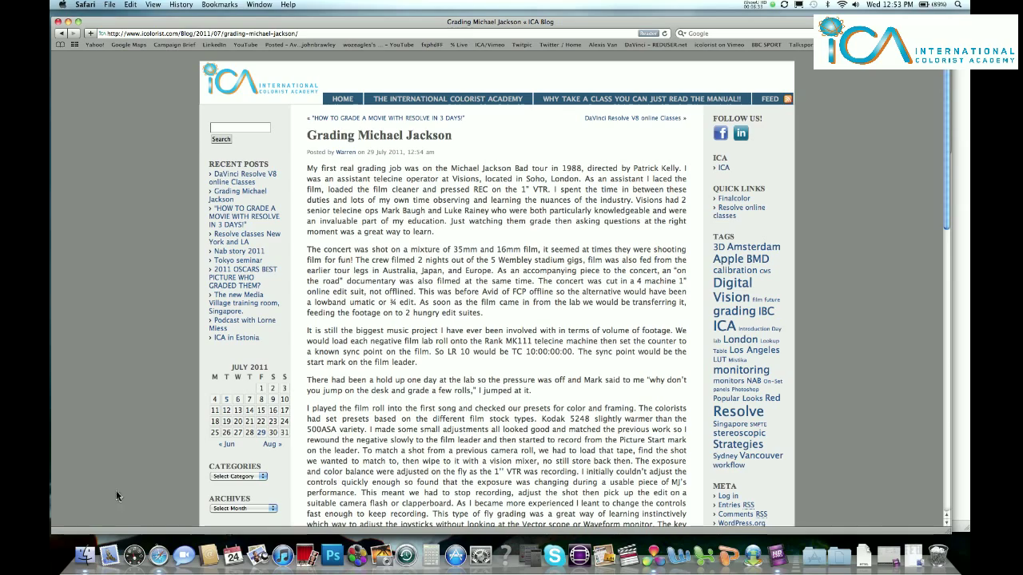
mouse_move(51, 572)
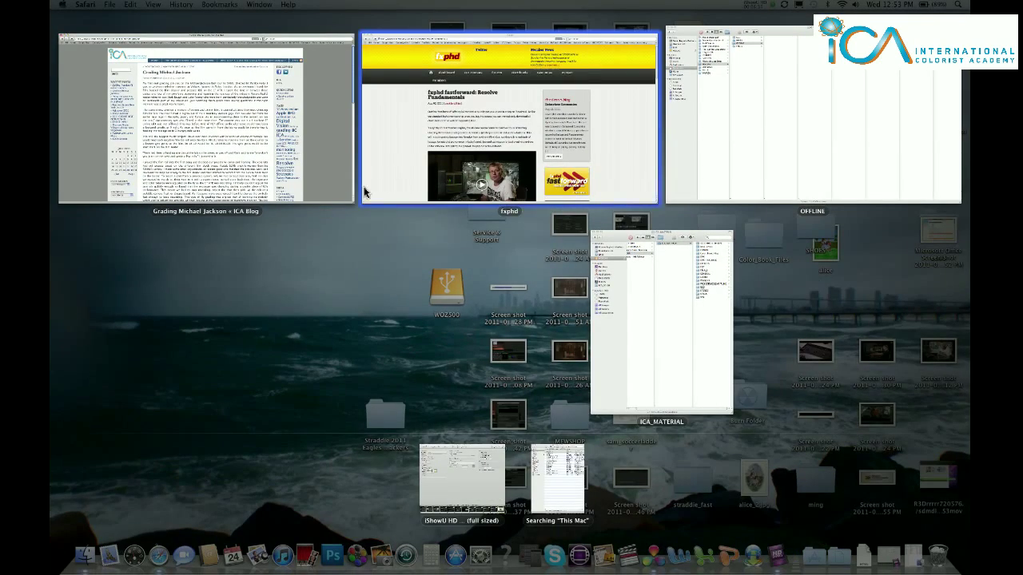
Bring the fxphd 'Resolve Fundamentals' page forward and browse its $199 course details and video
left_click(410, 116)
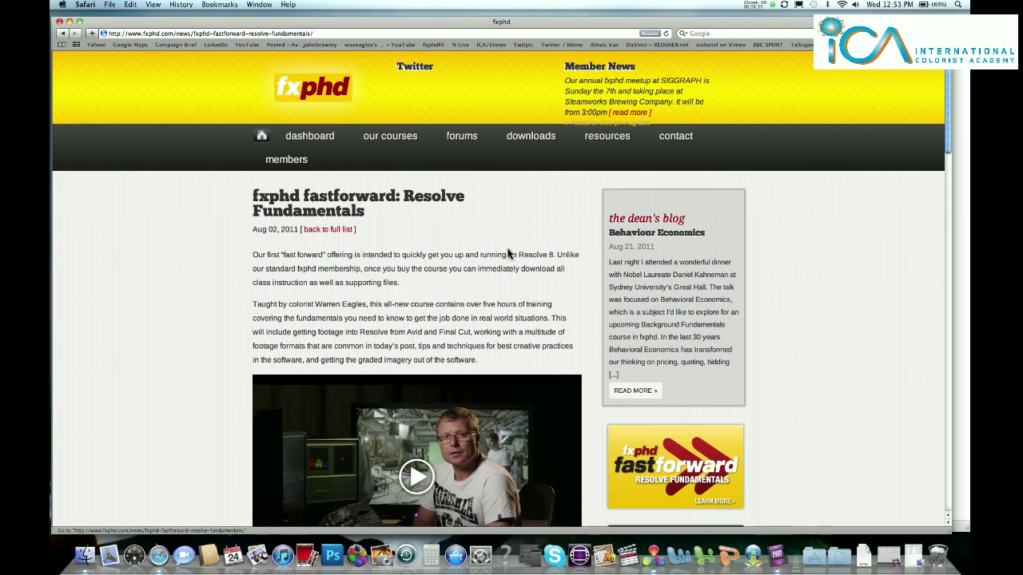
scroll(509, 254, "down", 1)
scroll(508, 253, "down", 8)
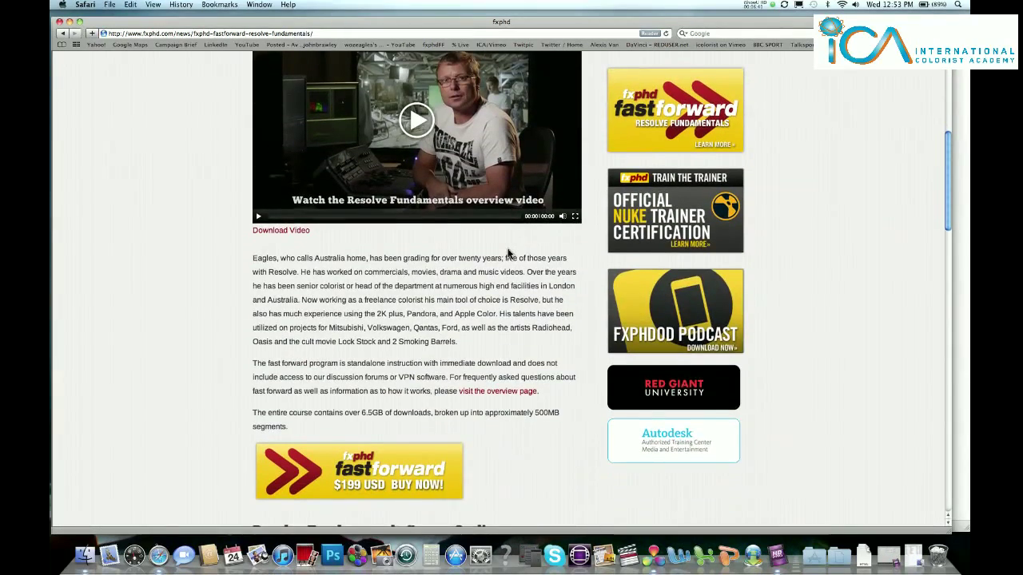
scroll(485, 199, "down", 4)
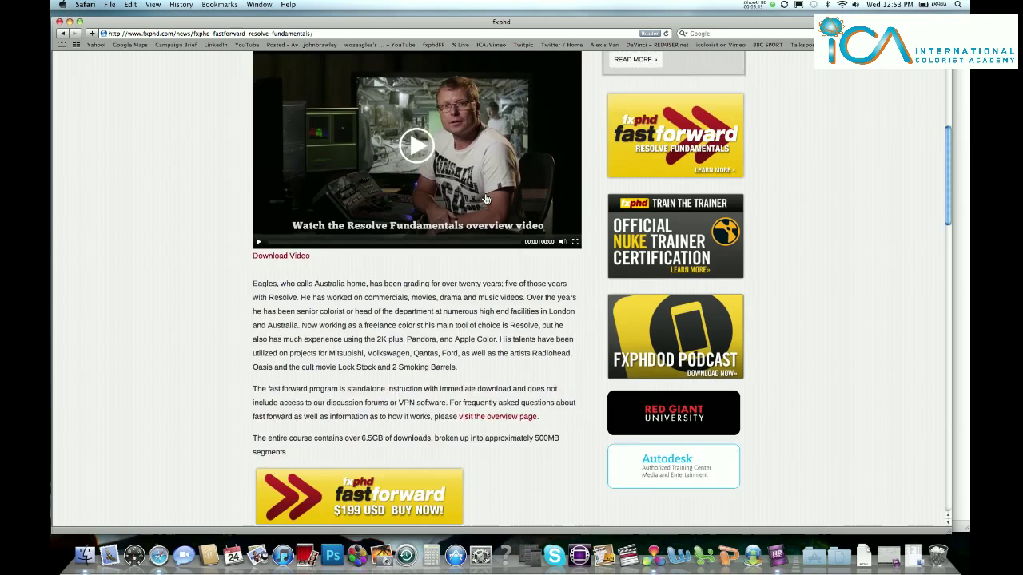
scroll(485, 199, "up", 5)
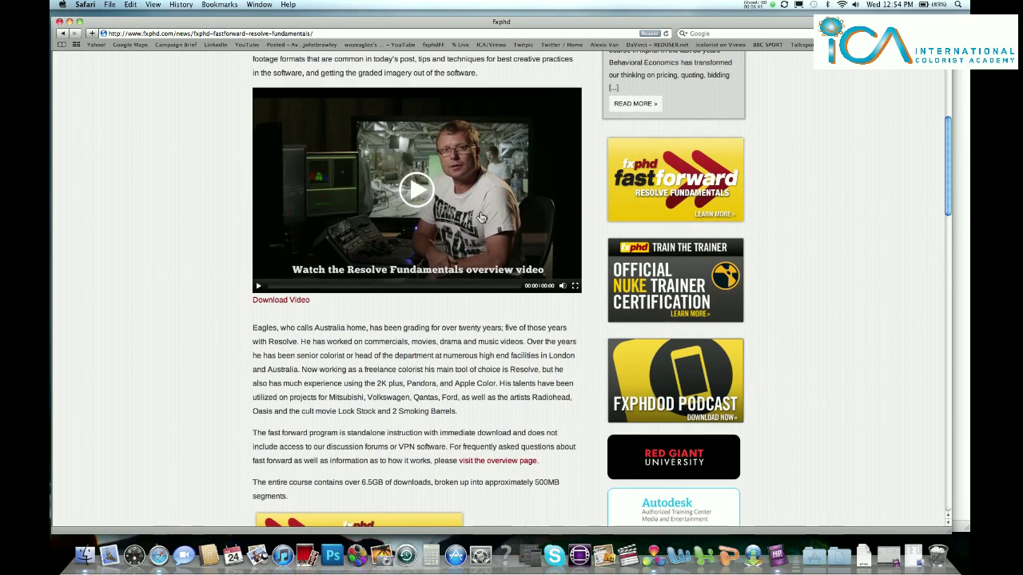
scroll(493, 224, "up", 1)
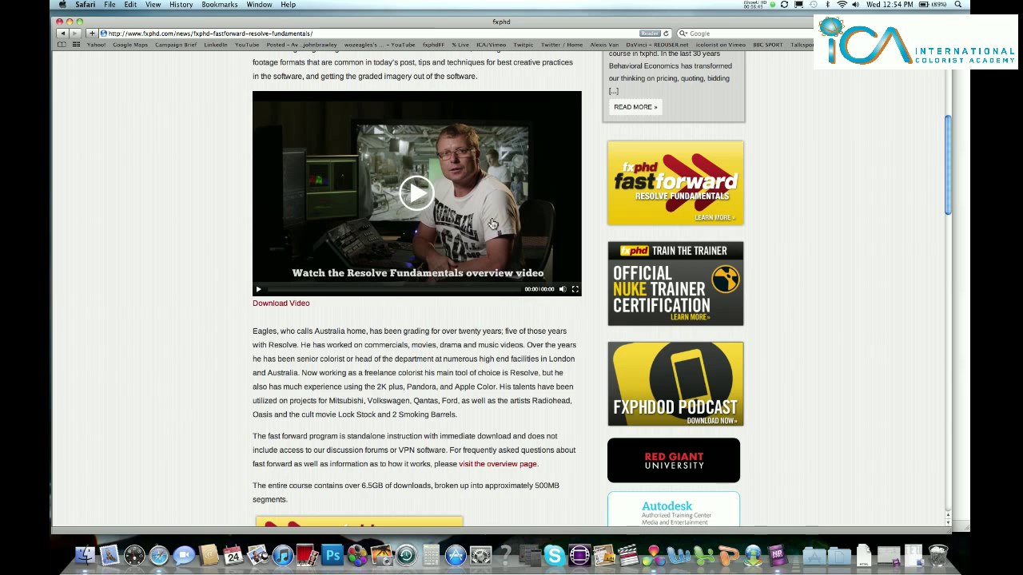
scroll(493, 223, "up", 7)
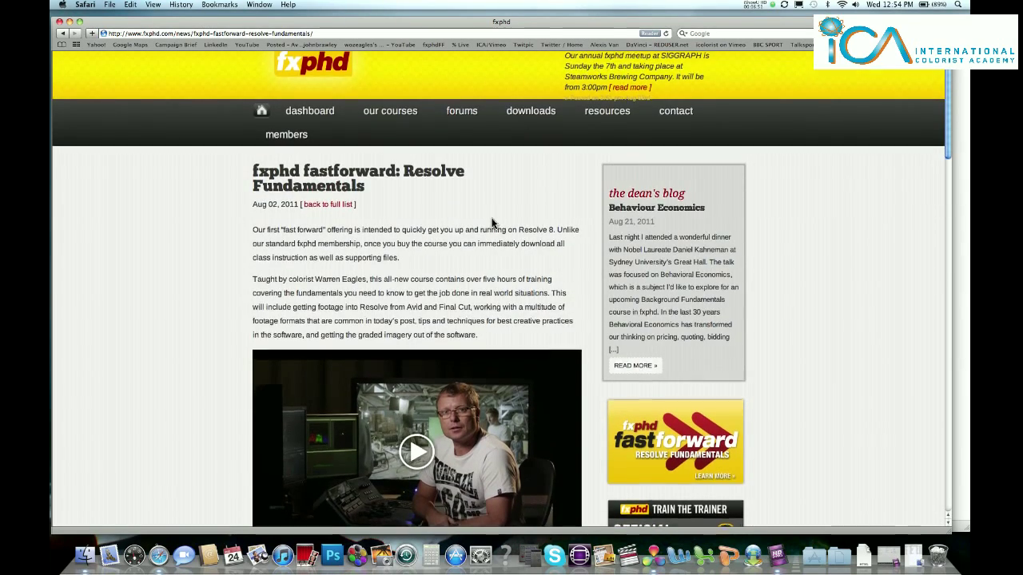
scroll(493, 224, "up", 1)
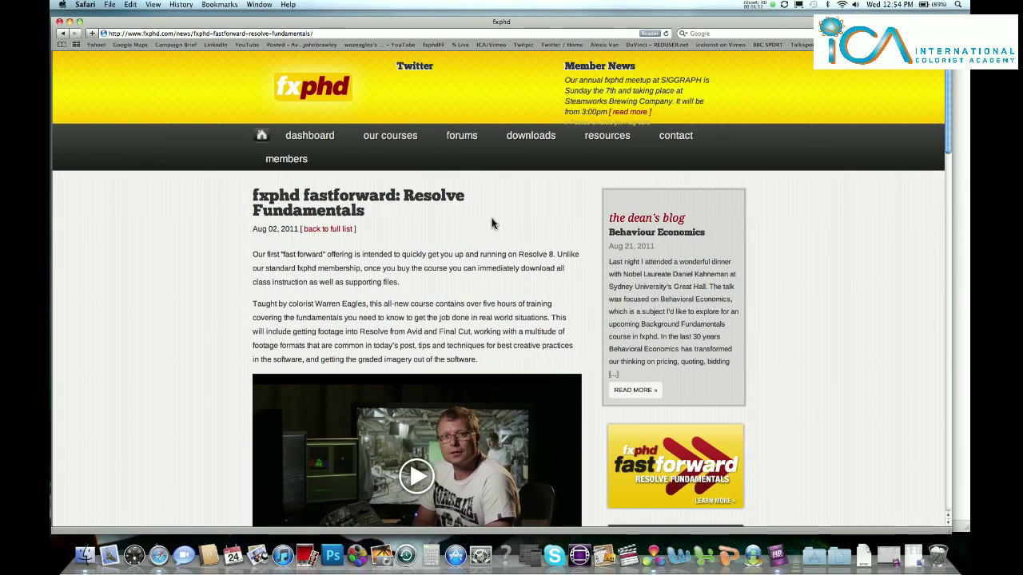